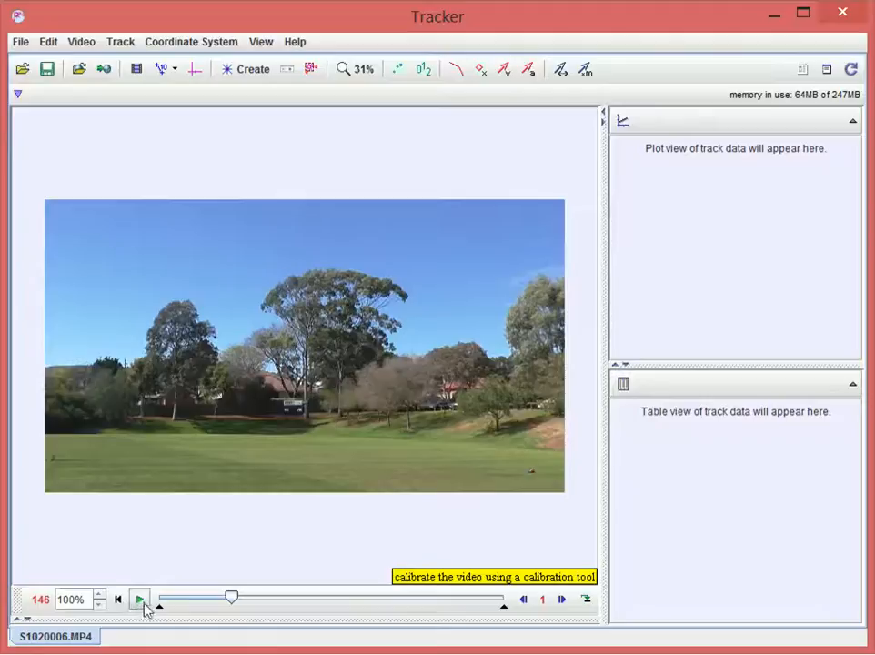
Play the video through the kick and the ball's flight, and set the clip's start frame to 205
left_click(139, 601)
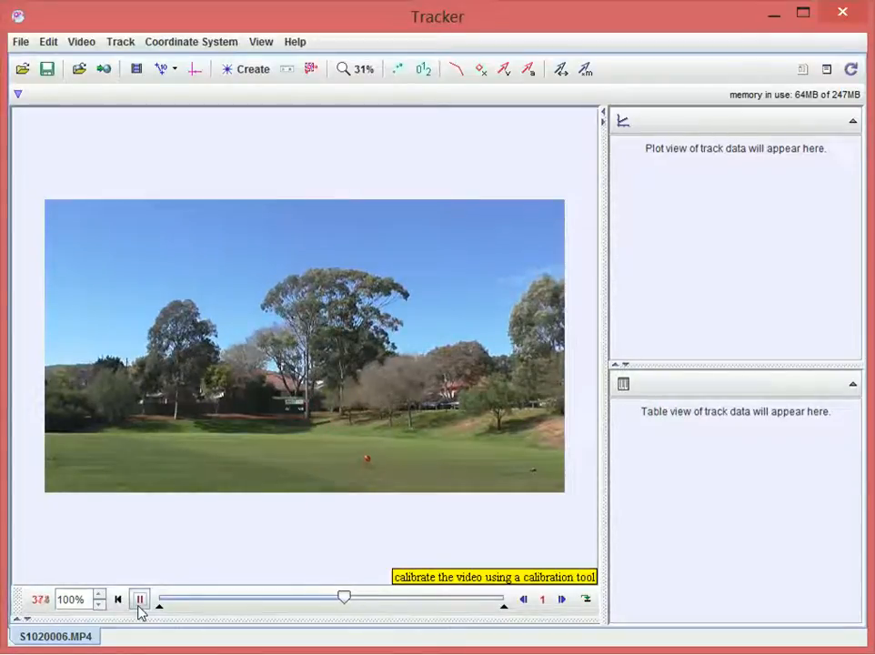
left_click(139, 600)
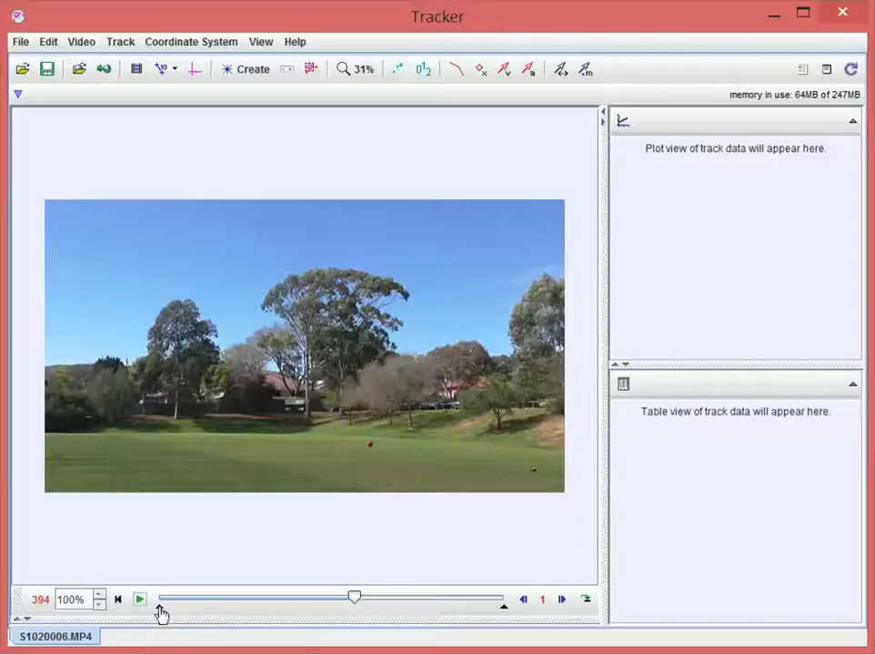
mouse_move(160, 614)
left_mouse_down()
mouse_move(278, 615)
mouse_move(262, 609)
left_mouse_up()
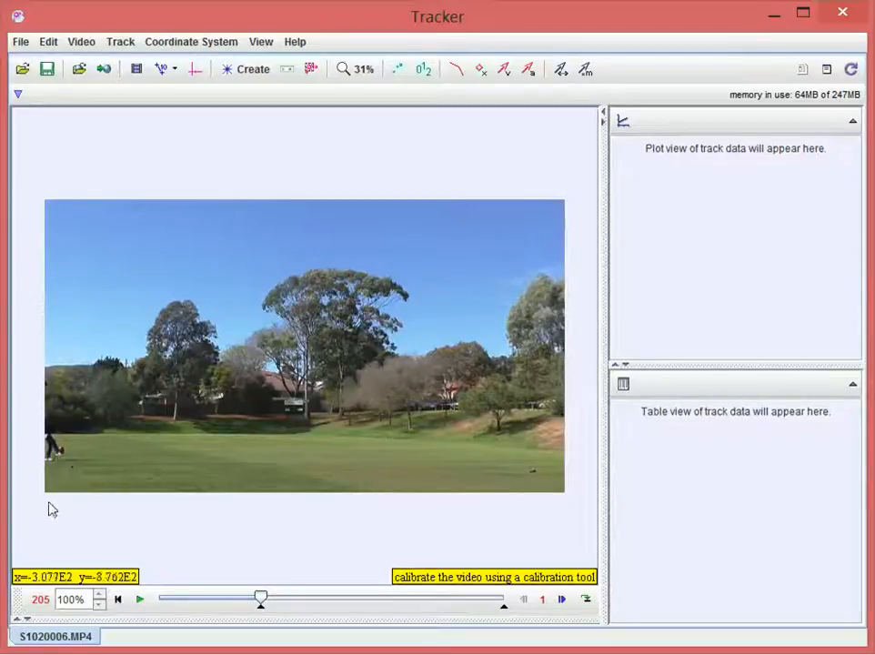
Create a point mass track and define an Autotracker key frame on the red ball at the kicker's foot in frame 205
scroll(65, 458, "up", 5)
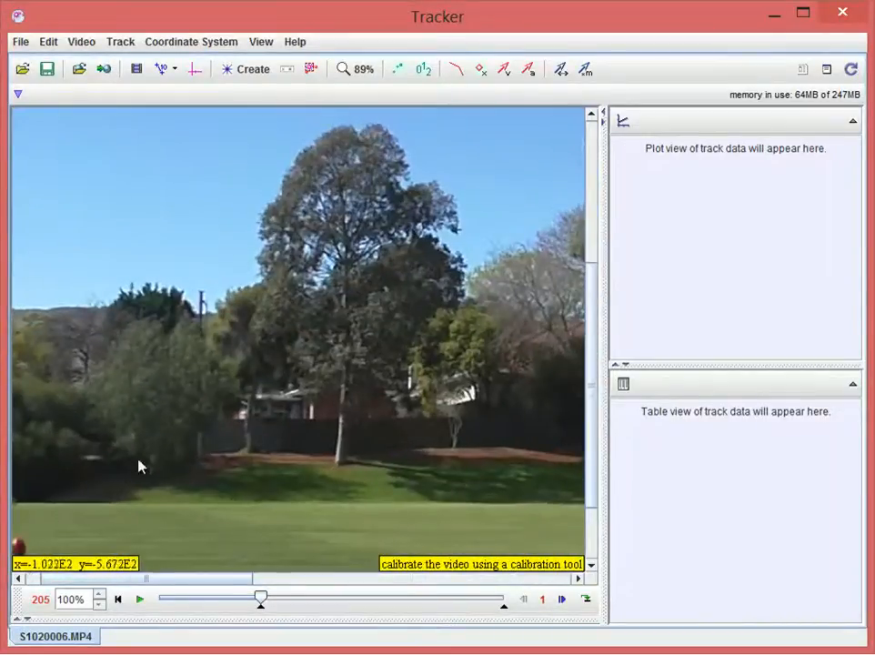
left_click_drag(140, 461, 382, 316)
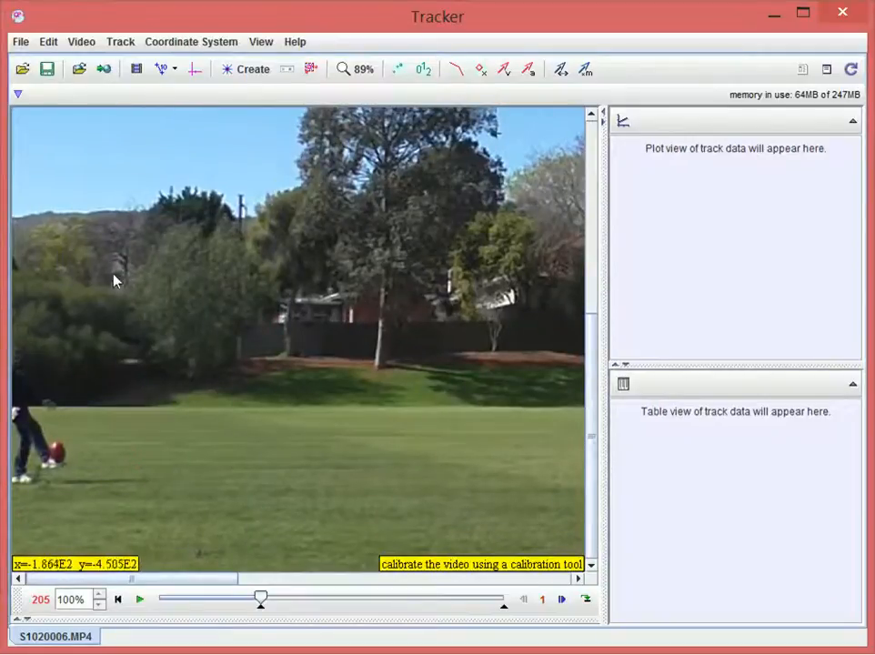
scroll(61, 497, "up", 1)
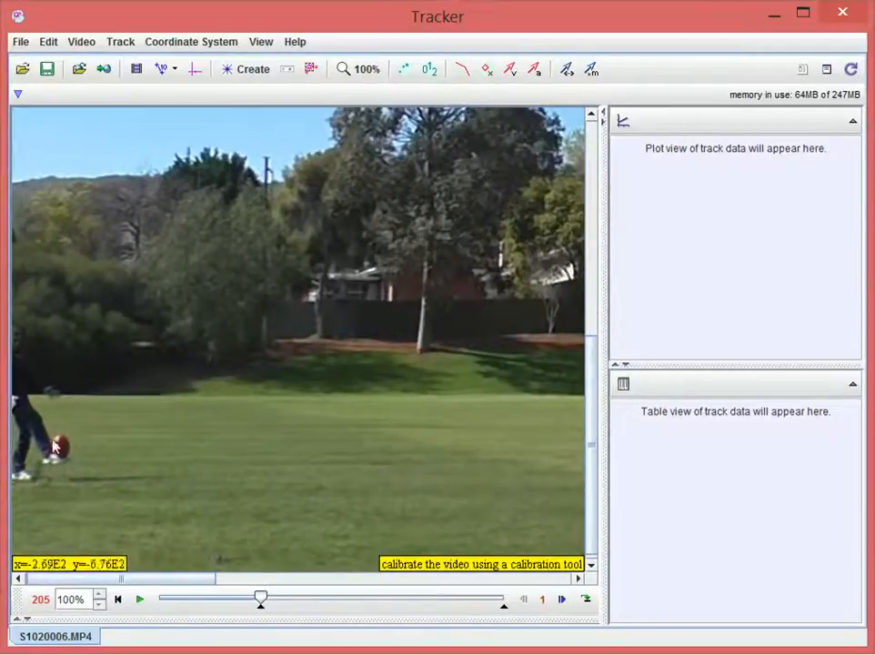
left_click(244, 71)
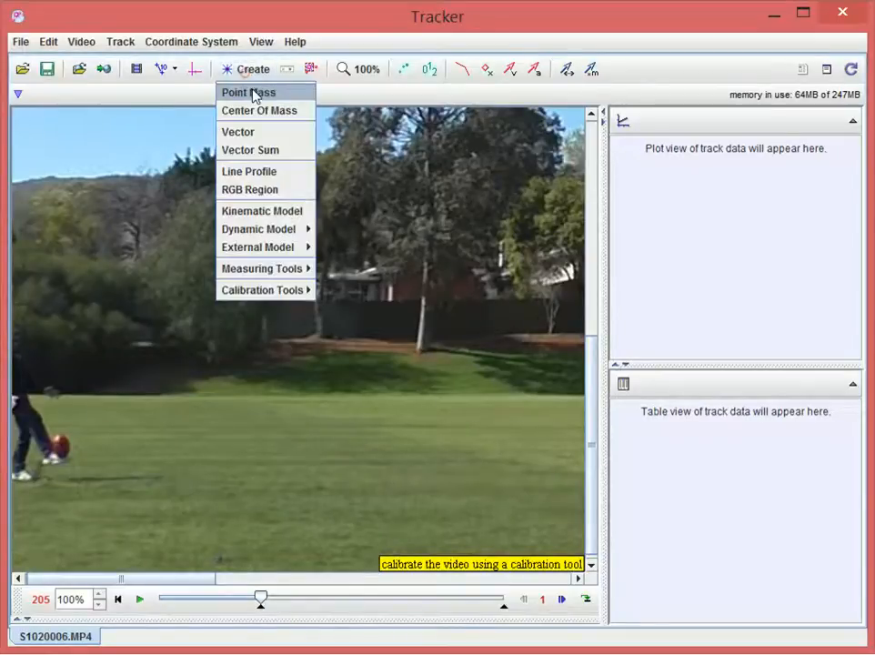
left_click(247, 93)
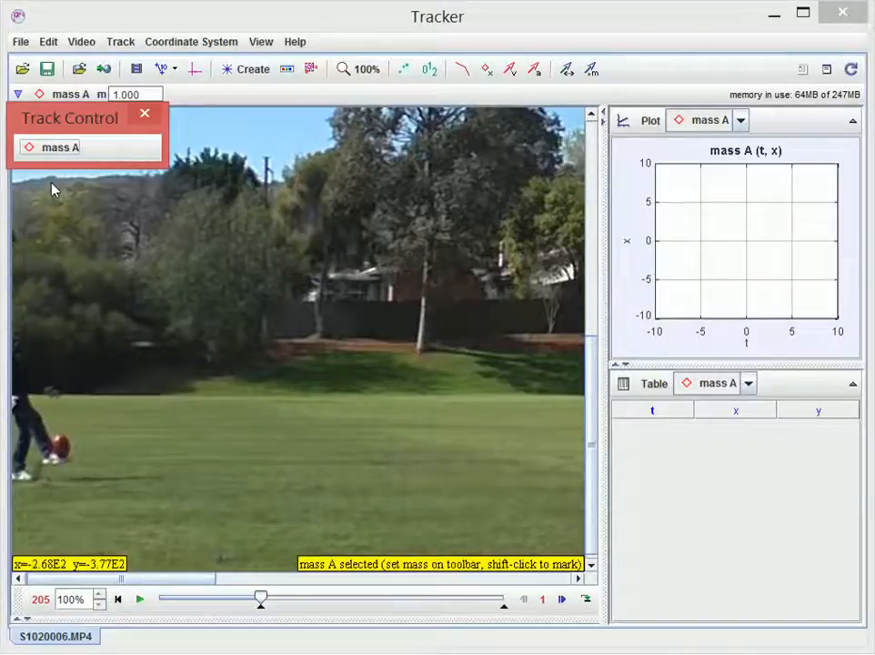
left_click(73, 443)
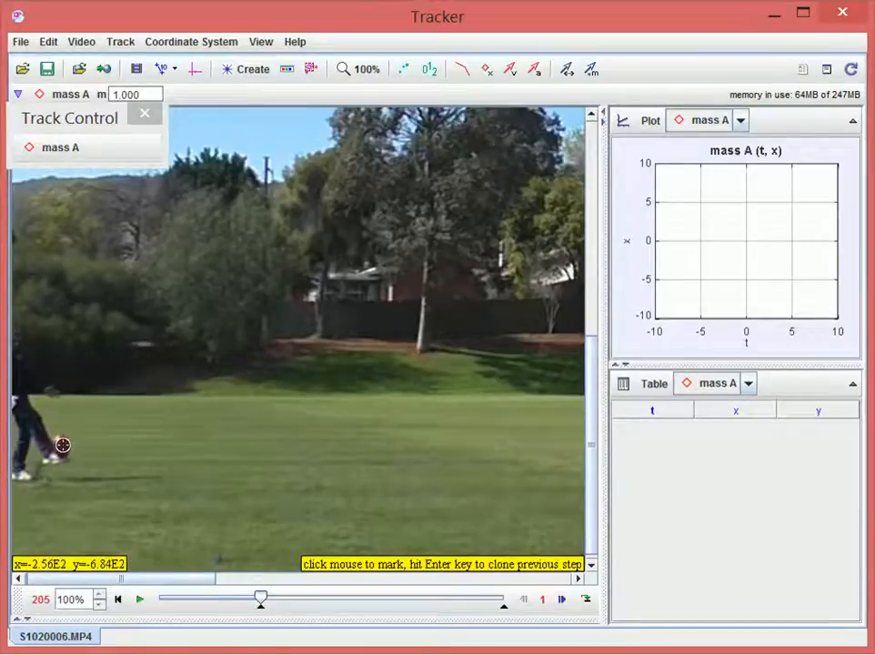
left_click(60, 445, "ctrl+shift")
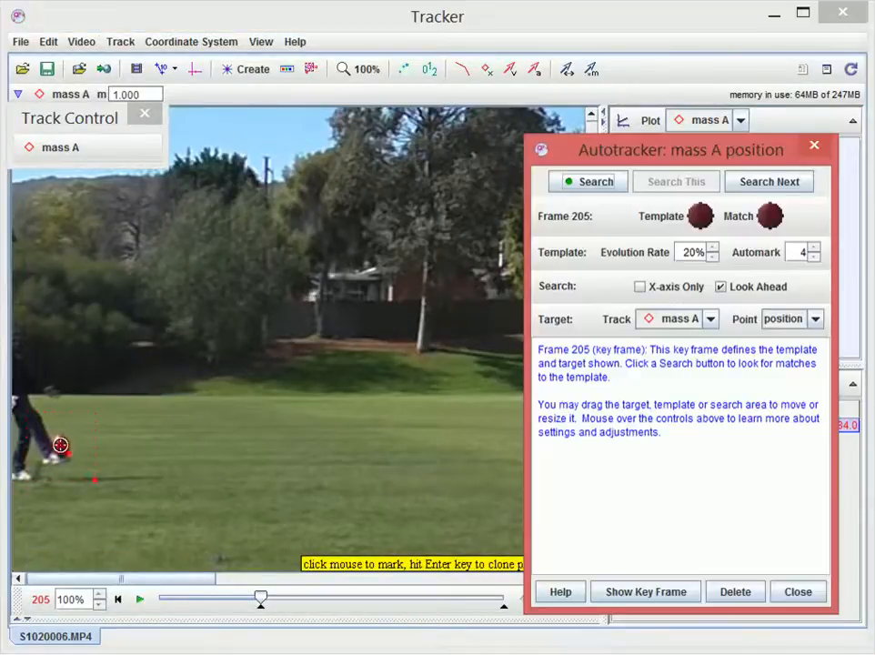
Autotrack the ball one frame at a time from the key frame up to frame 224
mouse_move(711, 226)
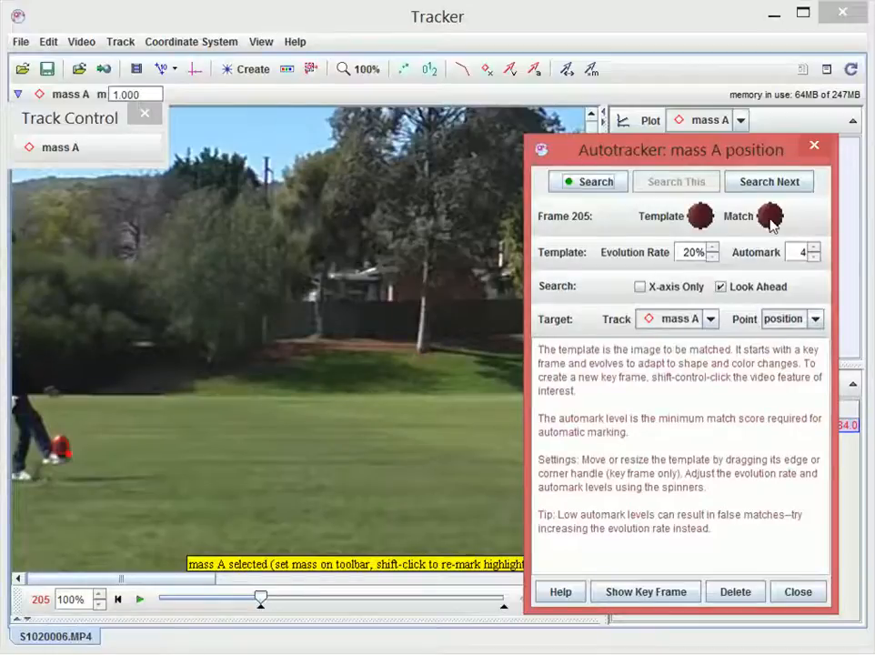
scroll(283, 400, "down", 3)
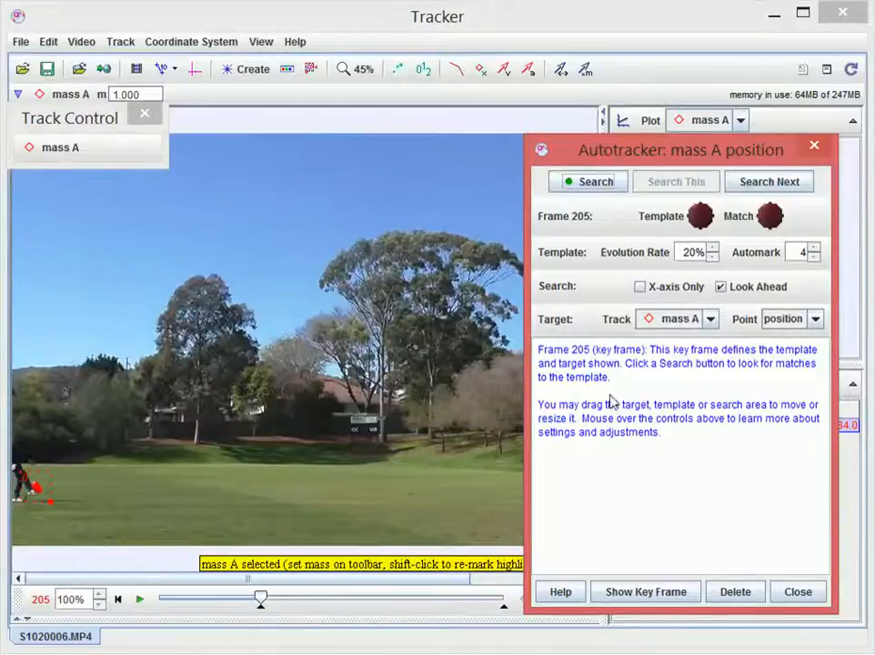
left_click(778, 181)
left_click(777, 182)
left_click(777, 182)
left_click(777, 182)
left_click(778, 184)
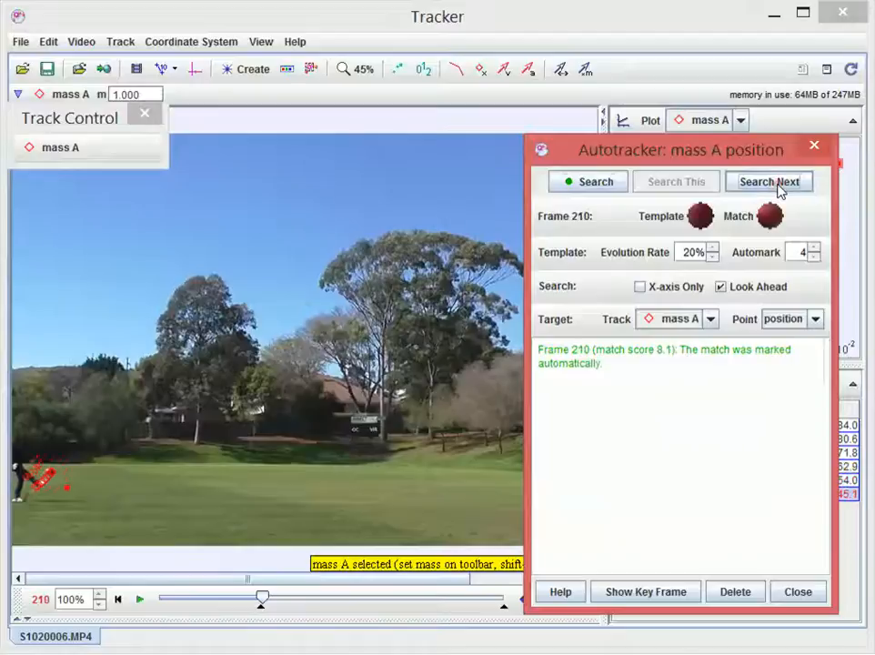
left_click(777, 183)
left_click(777, 183)
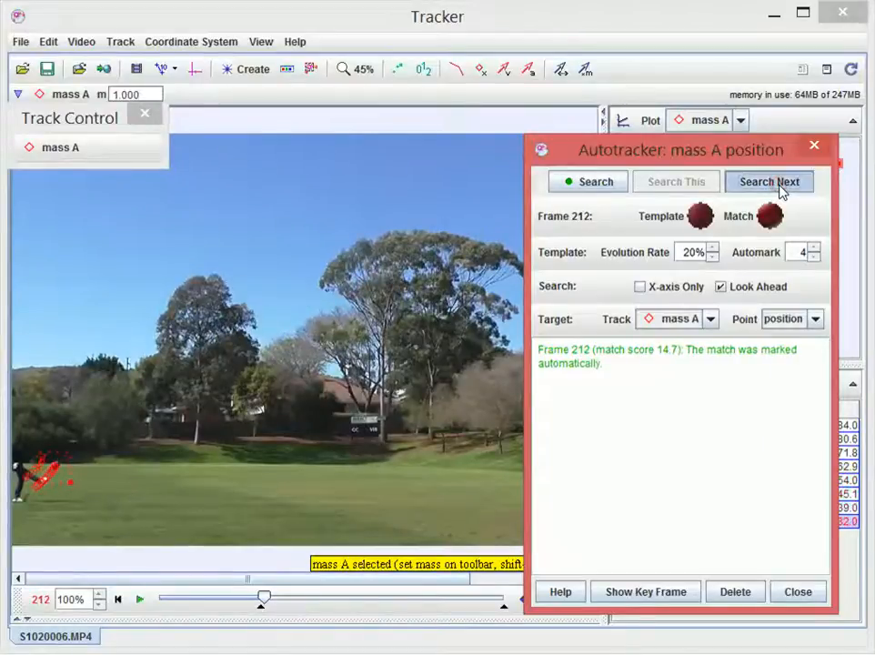
left_click(778, 184)
left_click(778, 184)
left_click(779, 184)
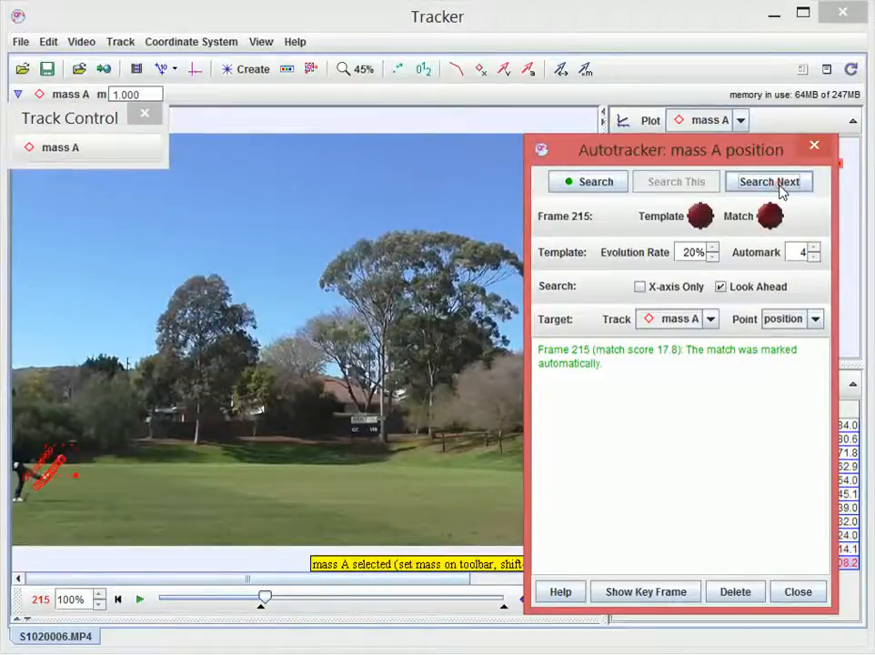
left_click(779, 185)
left_click(782, 185)
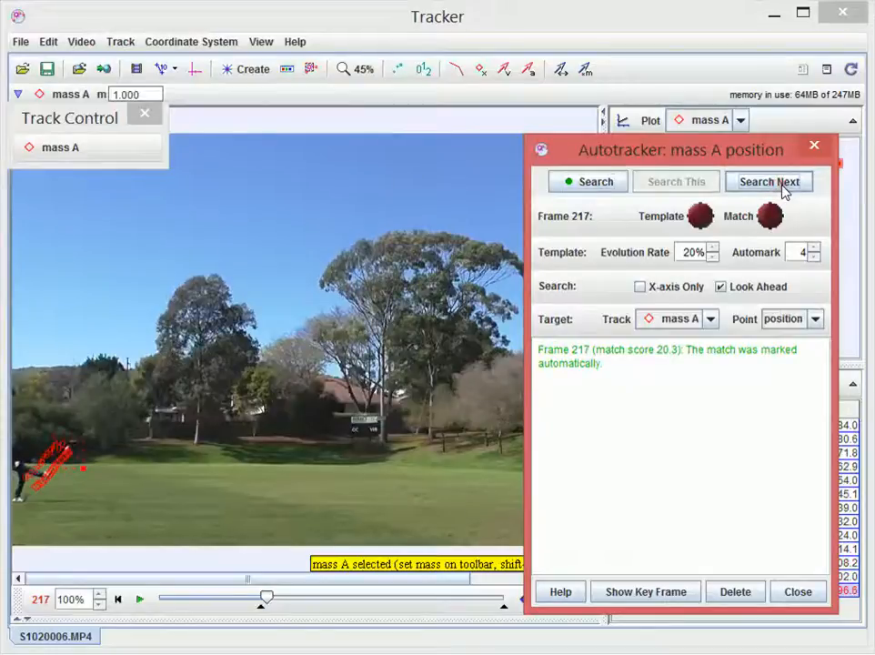
left_click(783, 184)
left_click(782, 184)
left_click(782, 185)
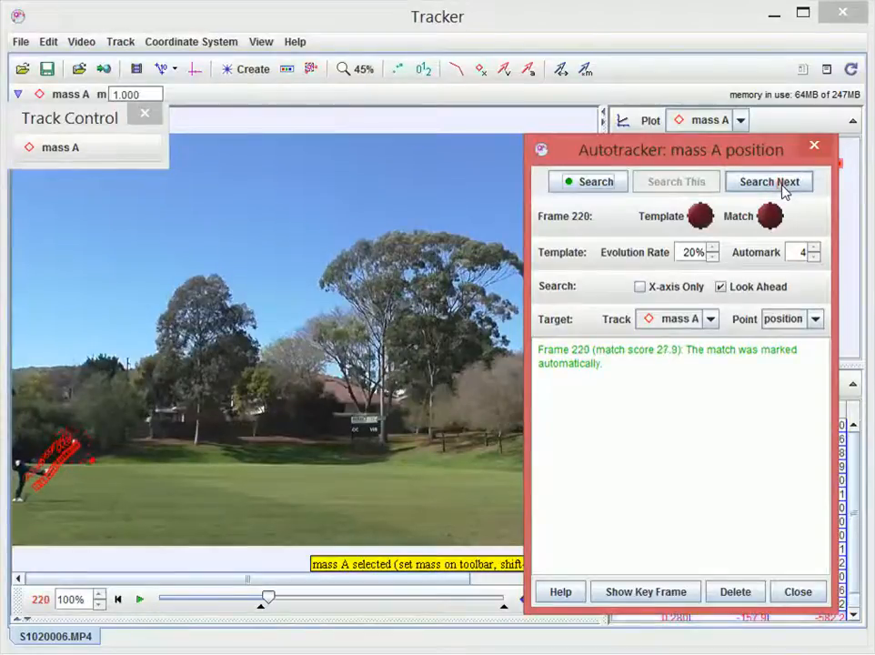
left_click(782, 185)
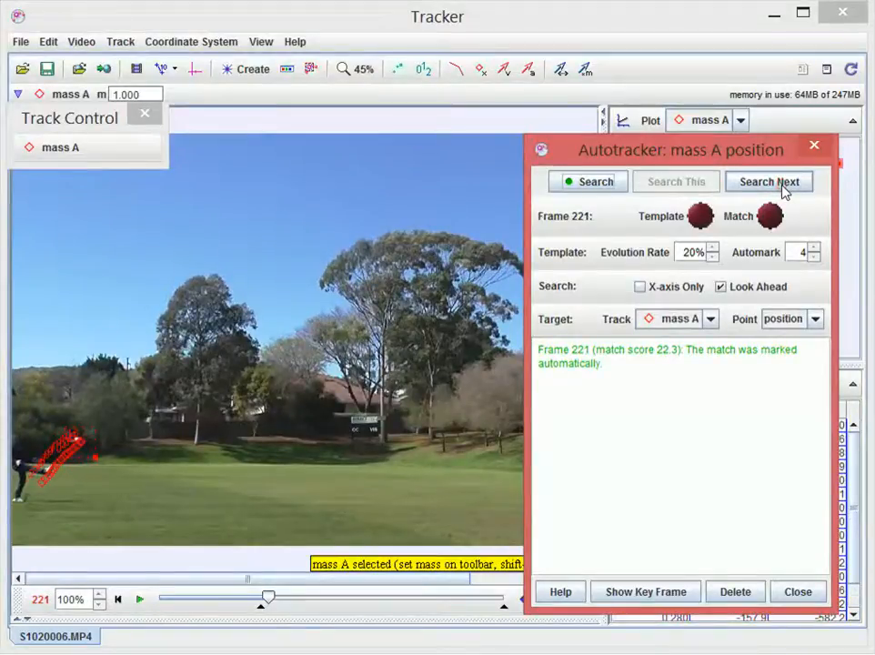
left_click(80, 452)
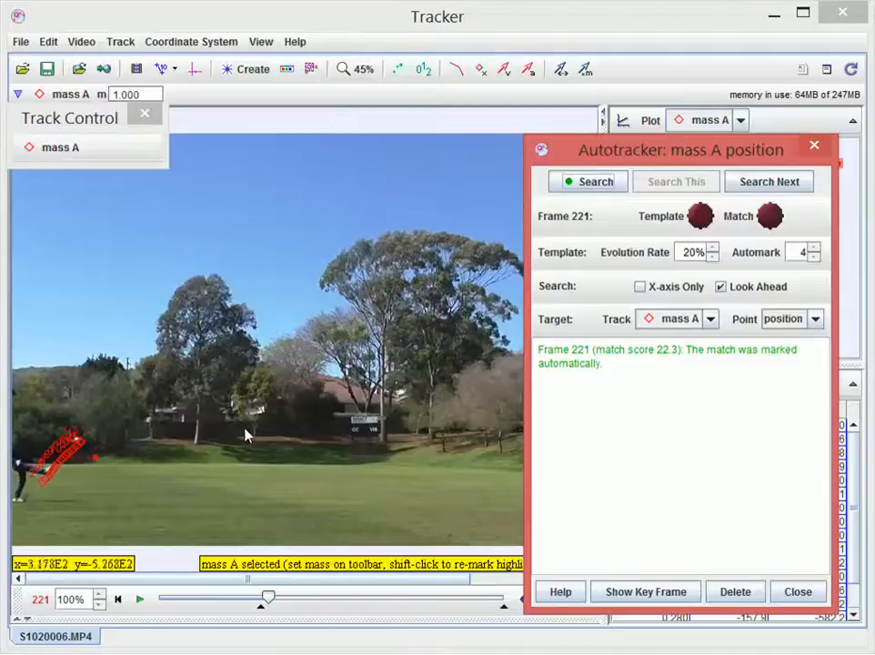
scroll(228, 437, "up", 1)
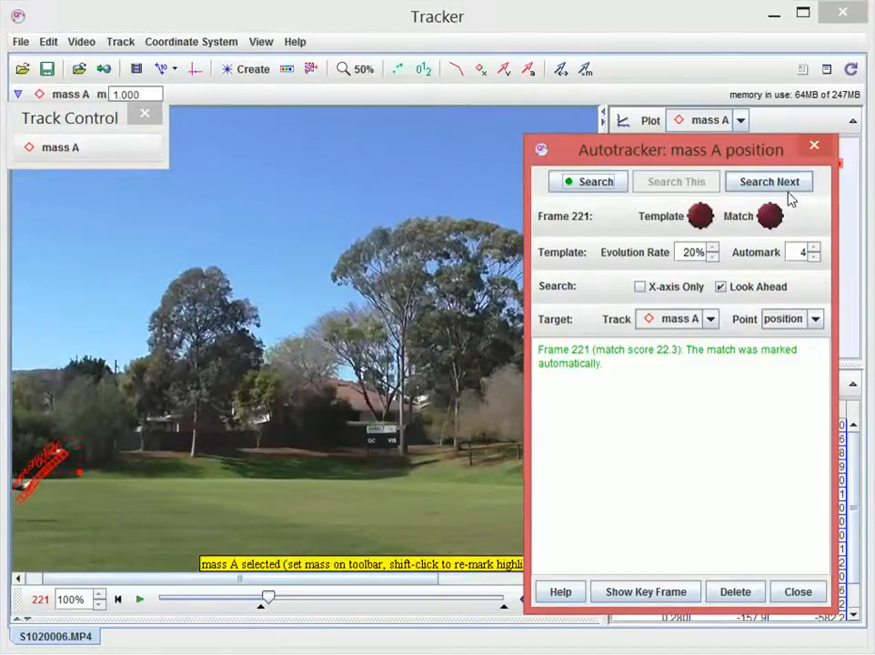
left_click(789, 186)
left_click(788, 185)
left_click(789, 187)
Run the continuous Autotracker search along the ball's flight and stop it at frame 363
mouse_move(742, 211)
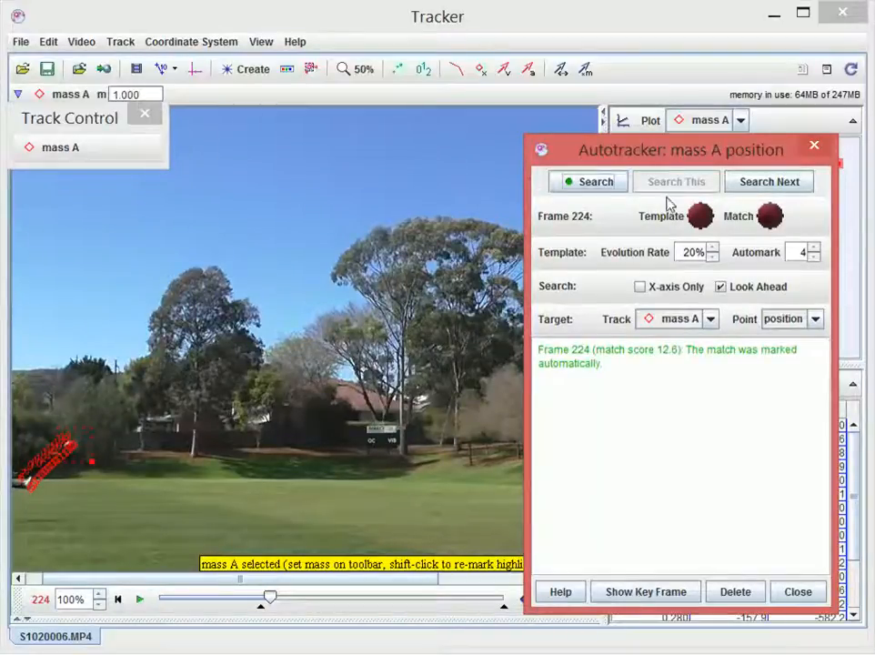
left_click(612, 184)
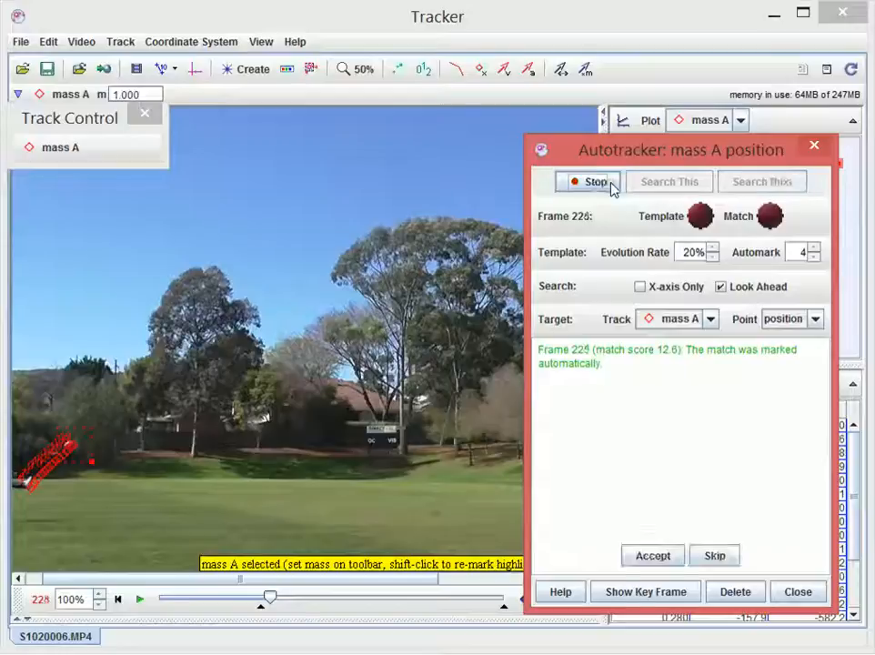
left_click(597, 186)
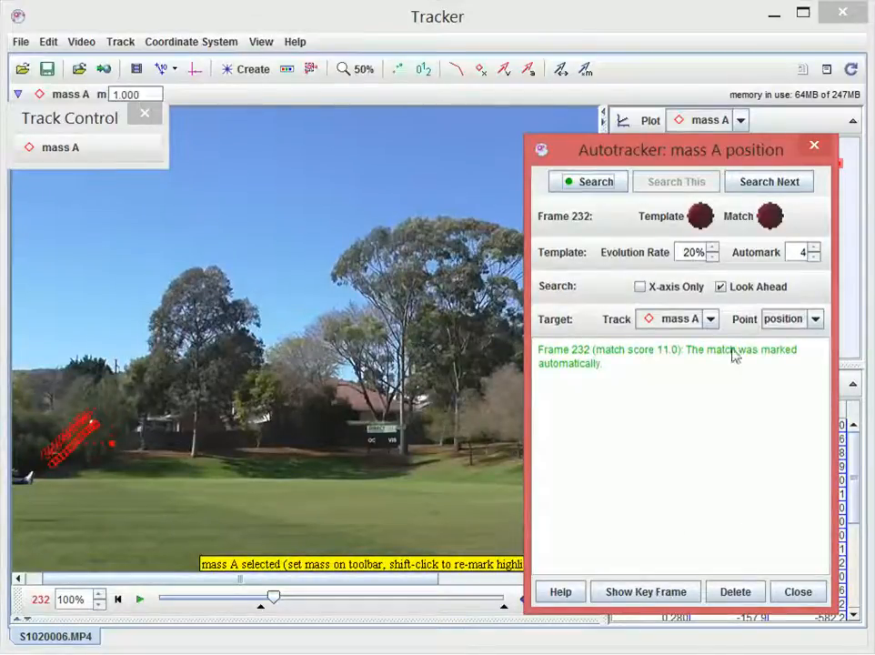
left_click(595, 183)
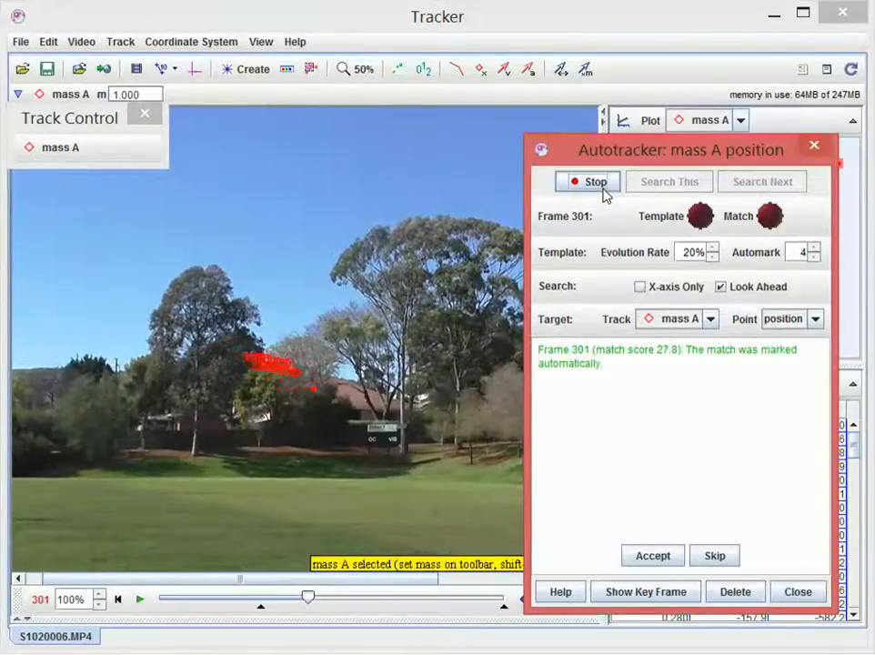
left_click(605, 195)
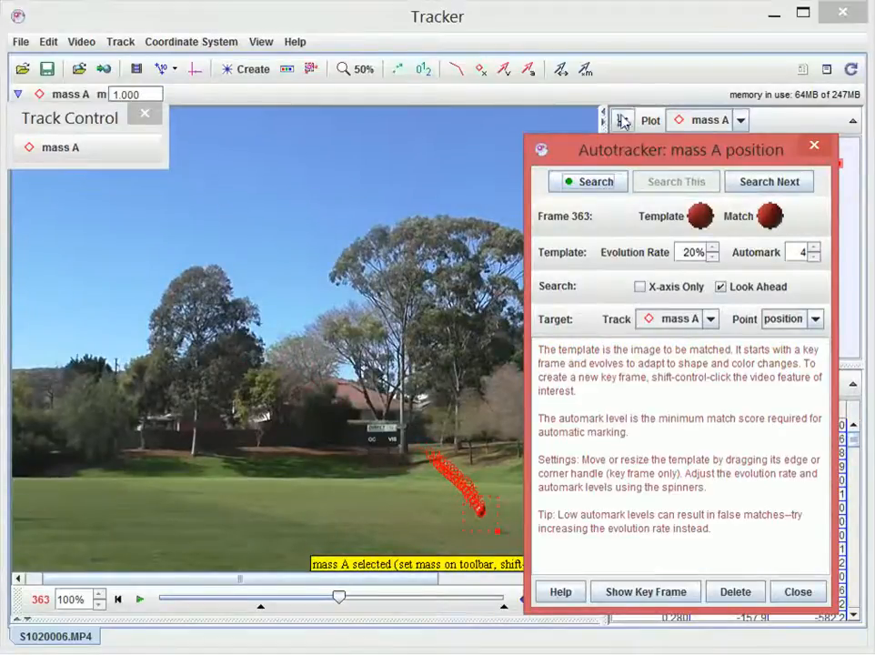
Autotrack the ball's landing one frame at a time up to frame 369, and close the Autotracker
scroll(427, 489, "up", 2)
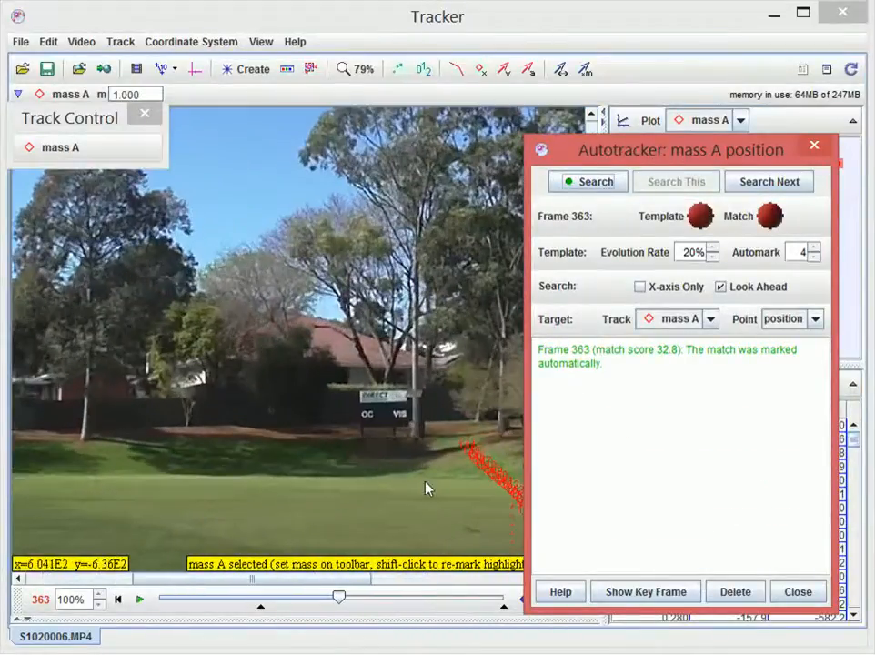
left_click_drag(428, 488, 172, 420)
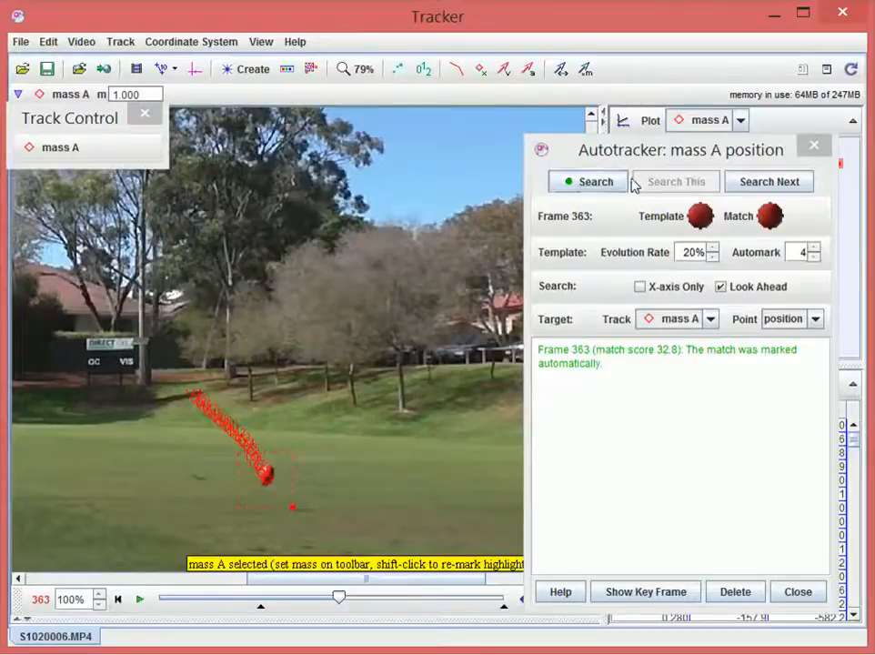
left_click(760, 183)
left_click(761, 182)
left_click(760, 183)
left_click(760, 182)
left_click(760, 182)
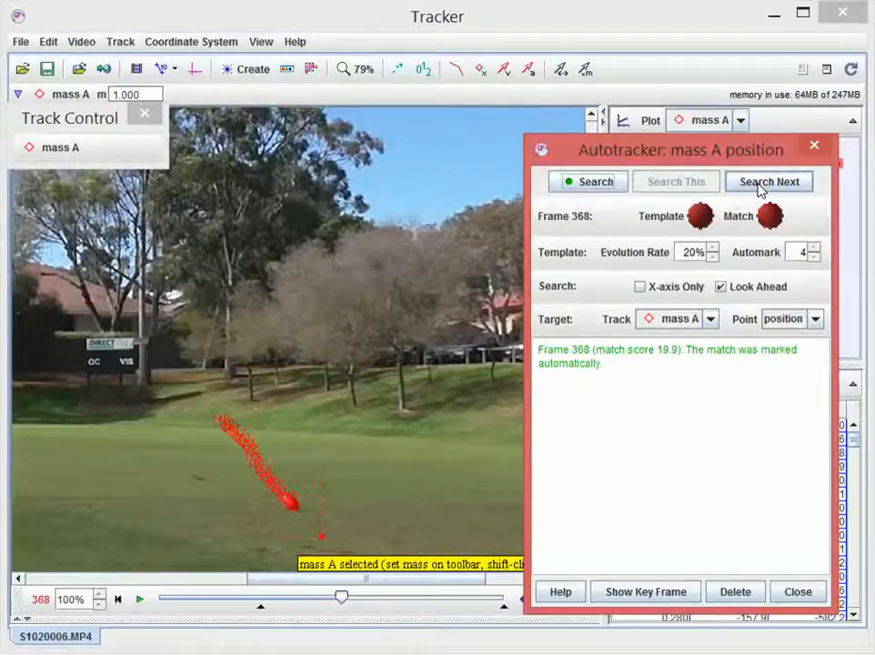
left_click(760, 182)
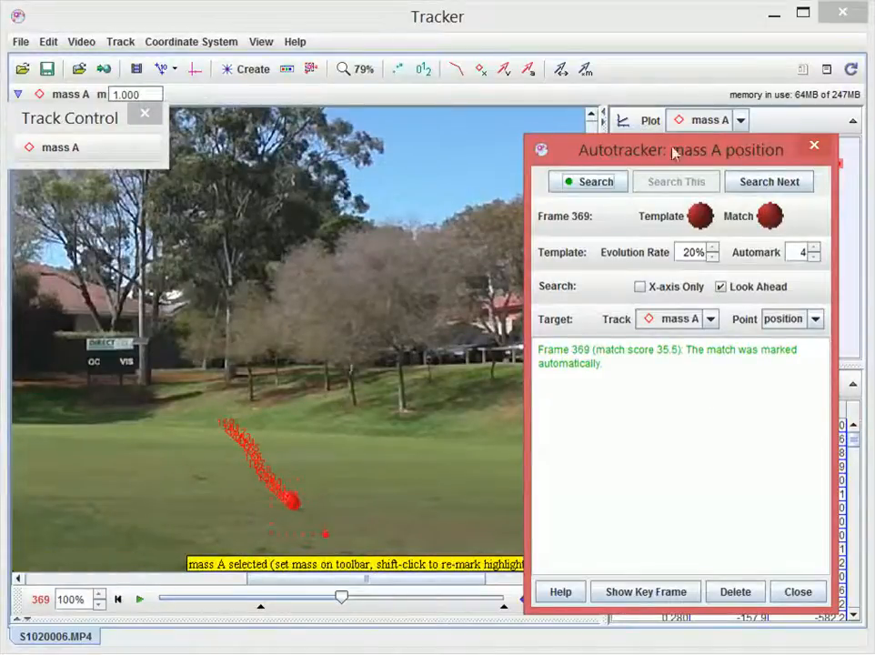
left_click_drag(672, 157, 159, 127)
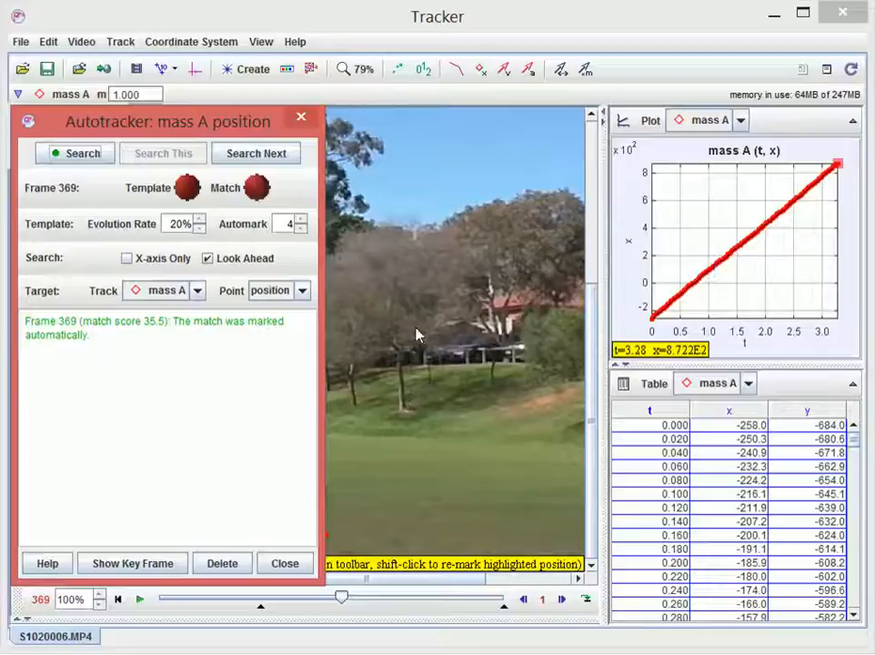
left_click(287, 563)
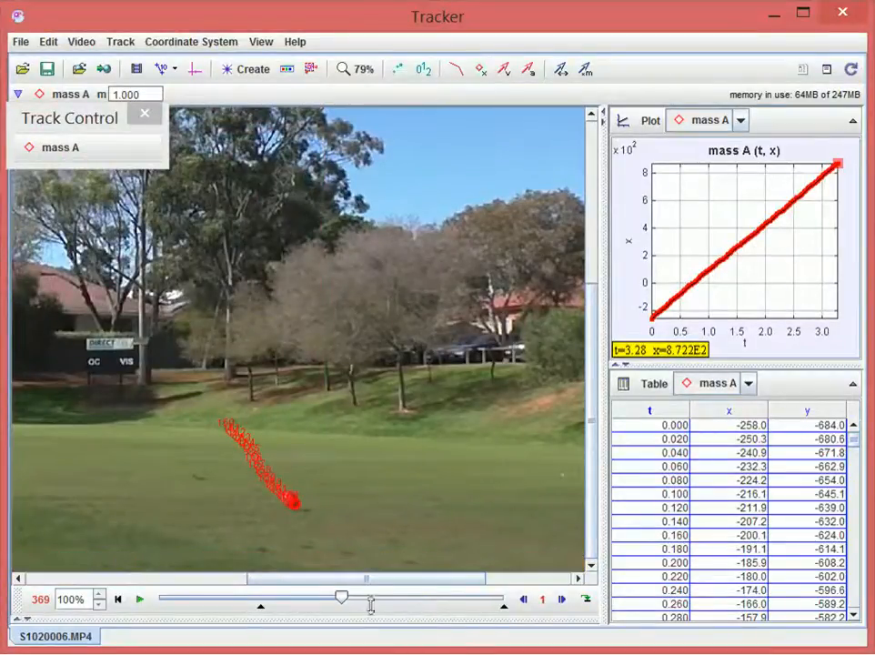
Replay the tracked flight from frame 205 and display the path line of mass A
scroll(385, 391, "down", 3)
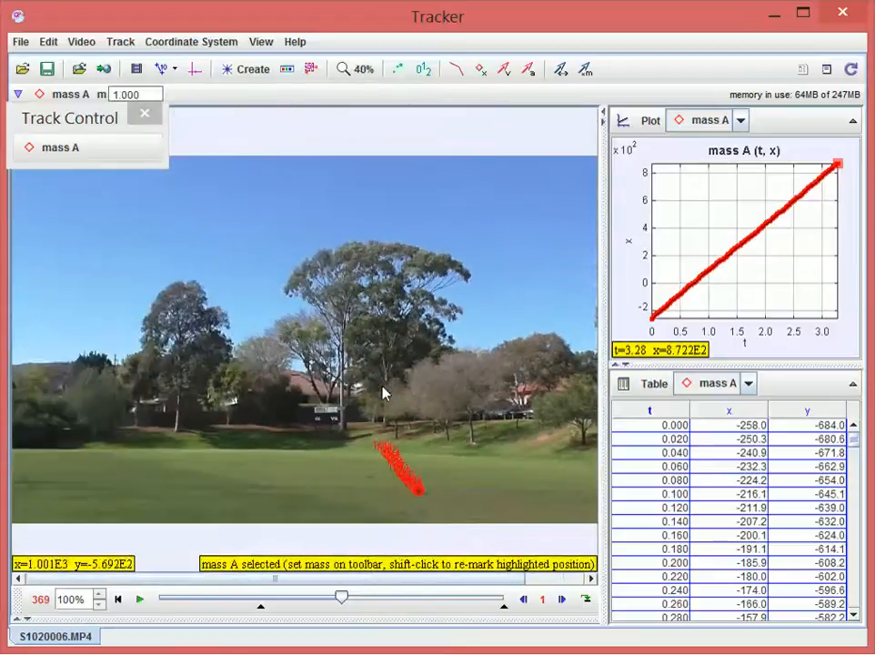
left_click_drag(335, 597, 261, 608)
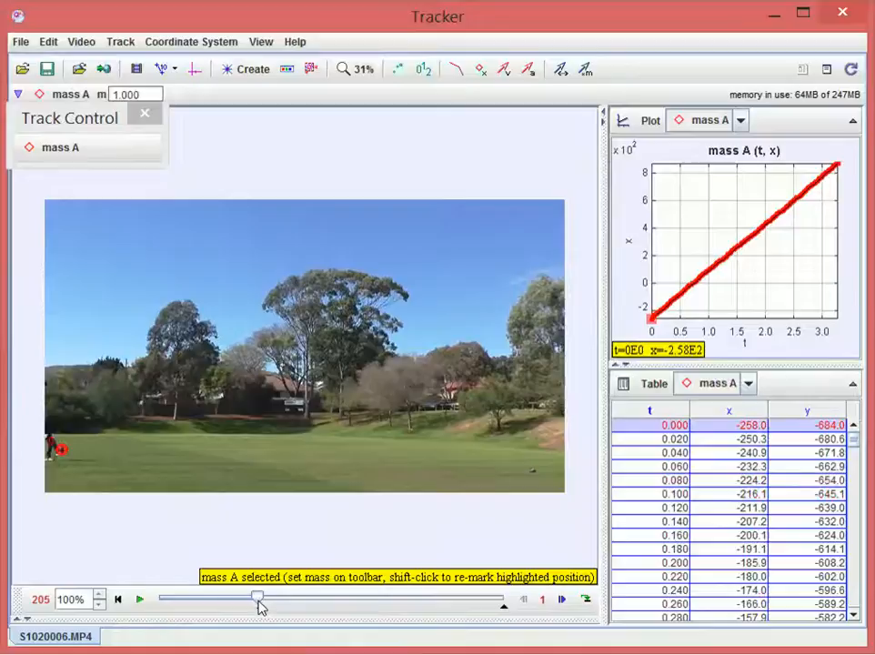
left_click(141, 599)
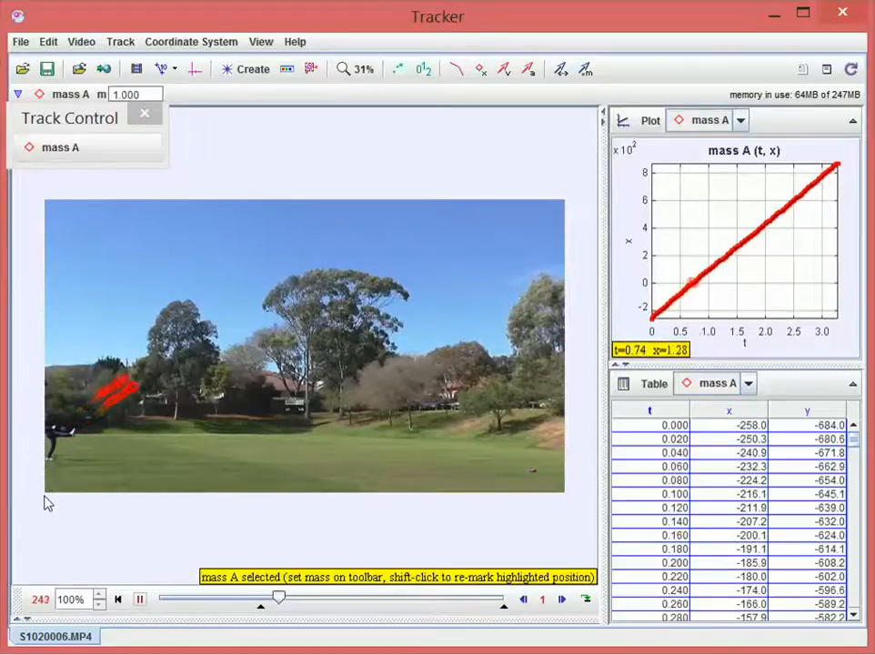
left_click(457, 71)
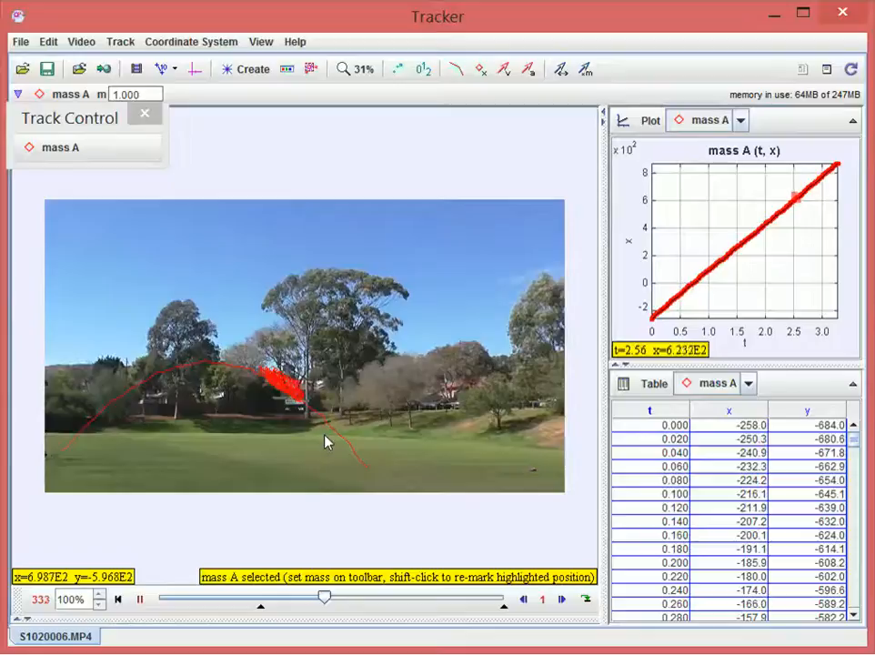
Pause playback and examine a mass A point near t = 2.2 in the plot and its matching marker in the video
left_click(139, 599)
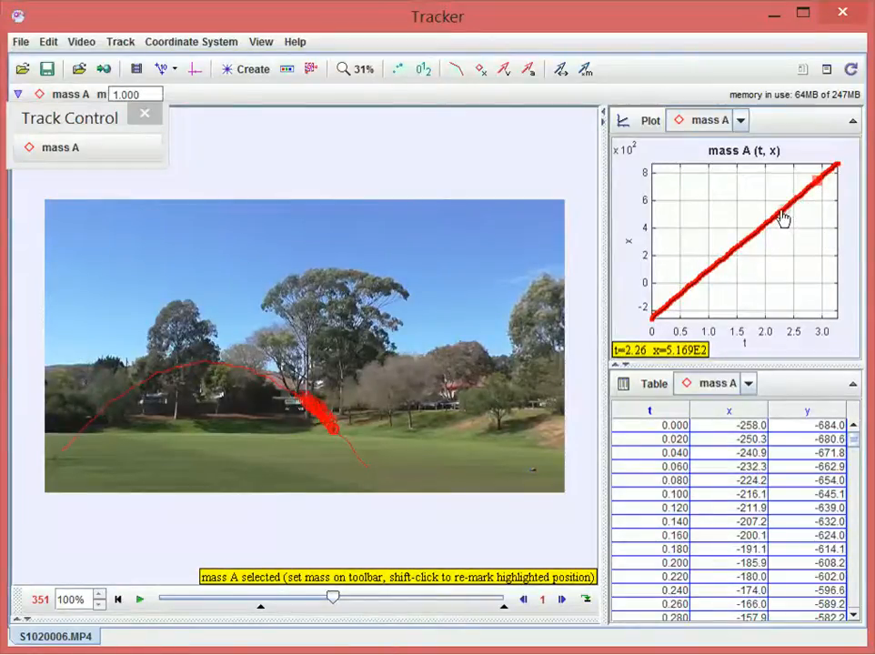
left_click(783, 216)
left_click(263, 383)
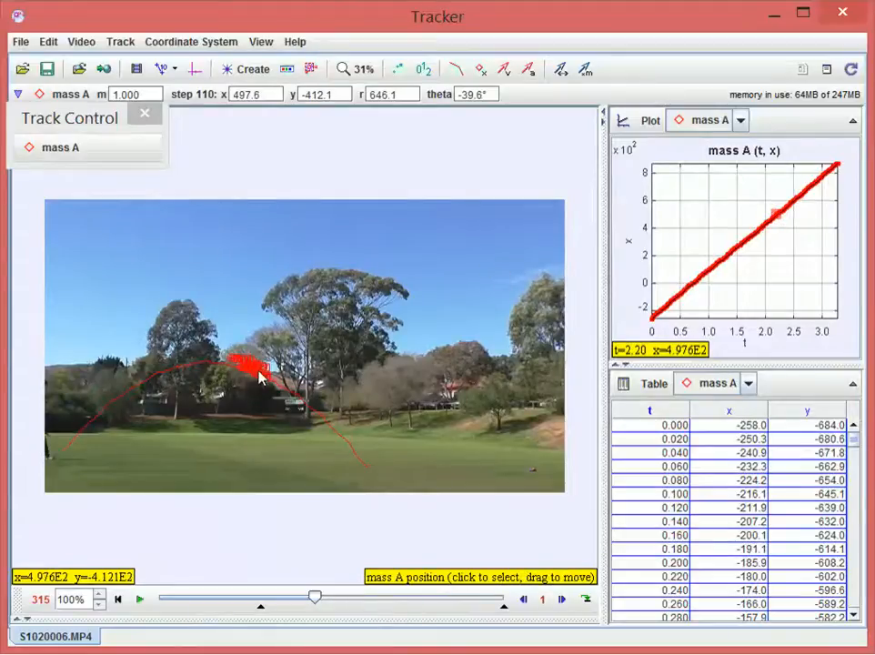